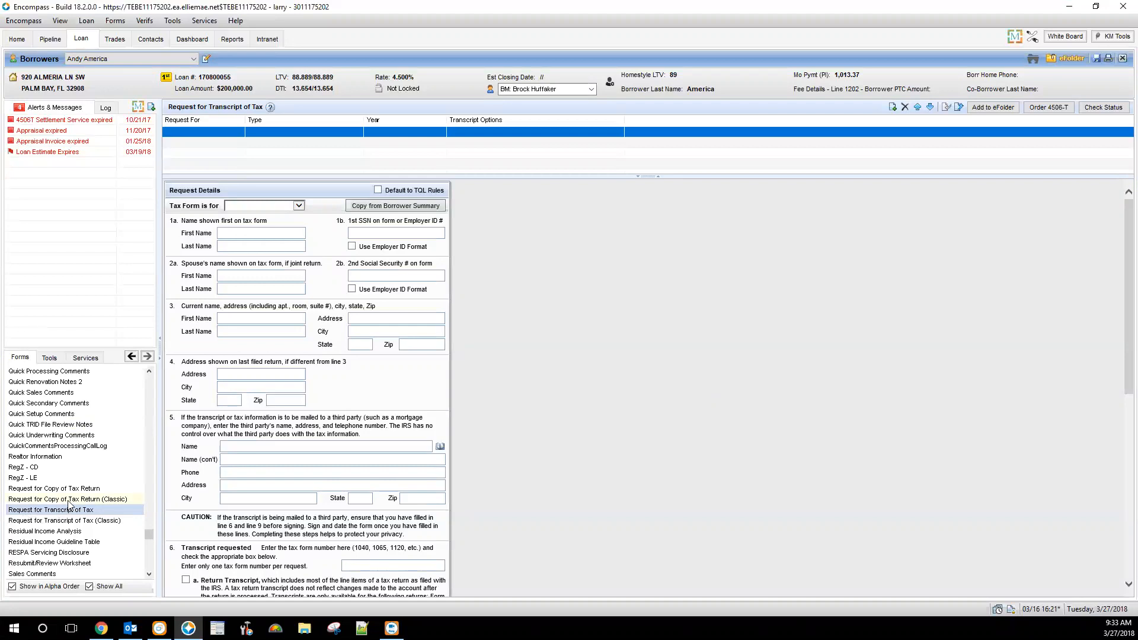
# Step: Compare the Request for Copy of Tax Return (Classic) form with the Request for Transcript of Tax form and its blank request rows
pyautogui.click(69, 501)
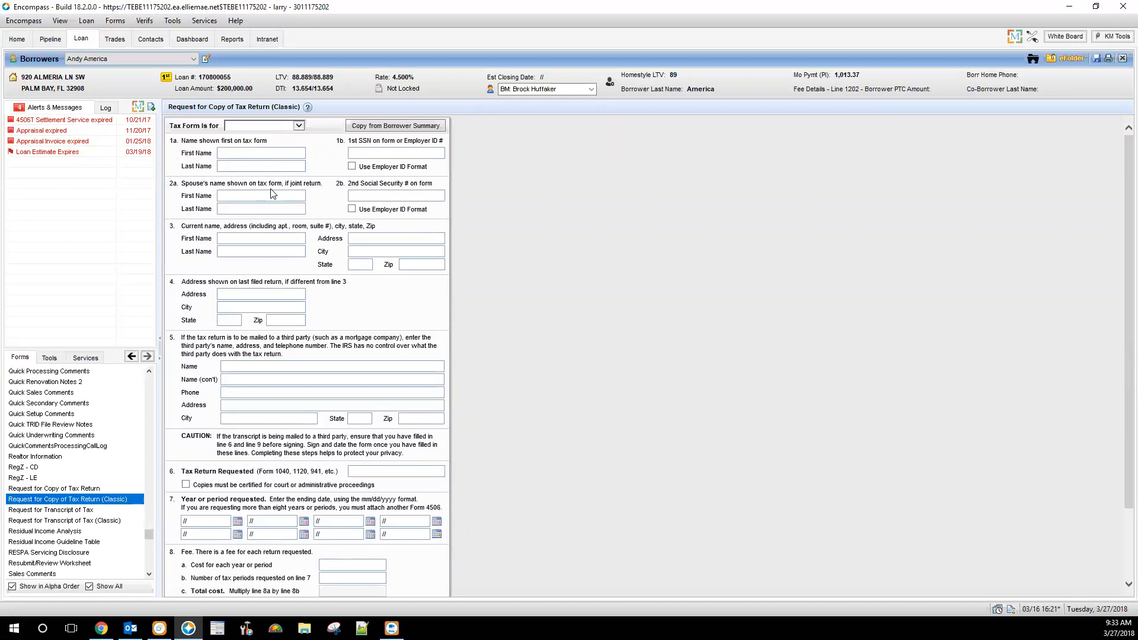
pyautogui.click(83, 510)
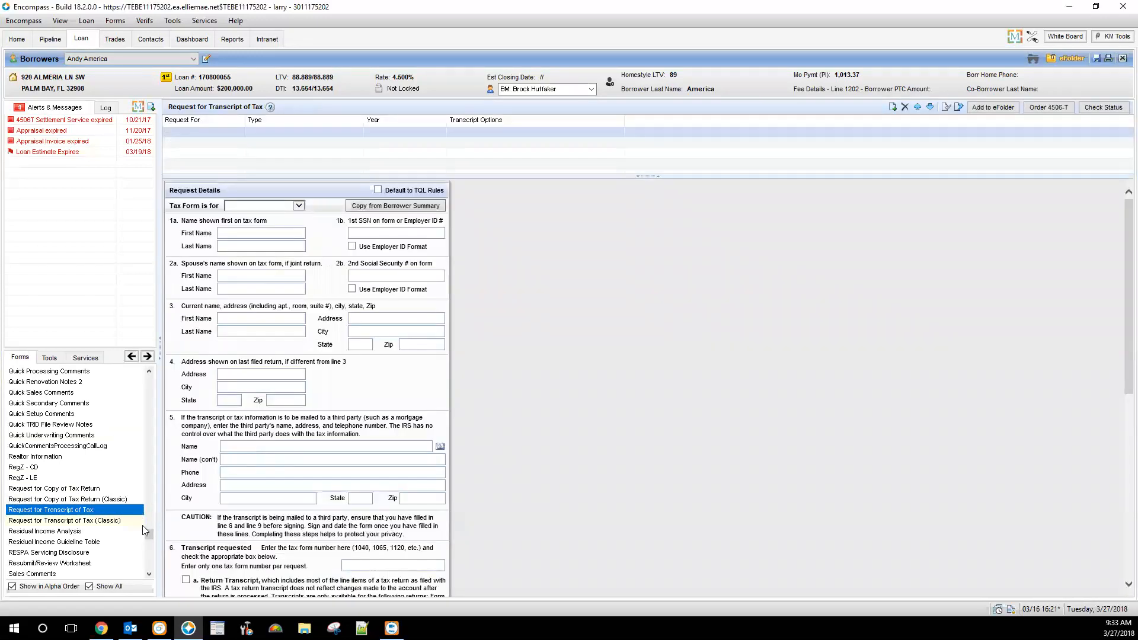
pyautogui.click(262, 134)
pyautogui.click(265, 148)
pyautogui.click(272, 165)
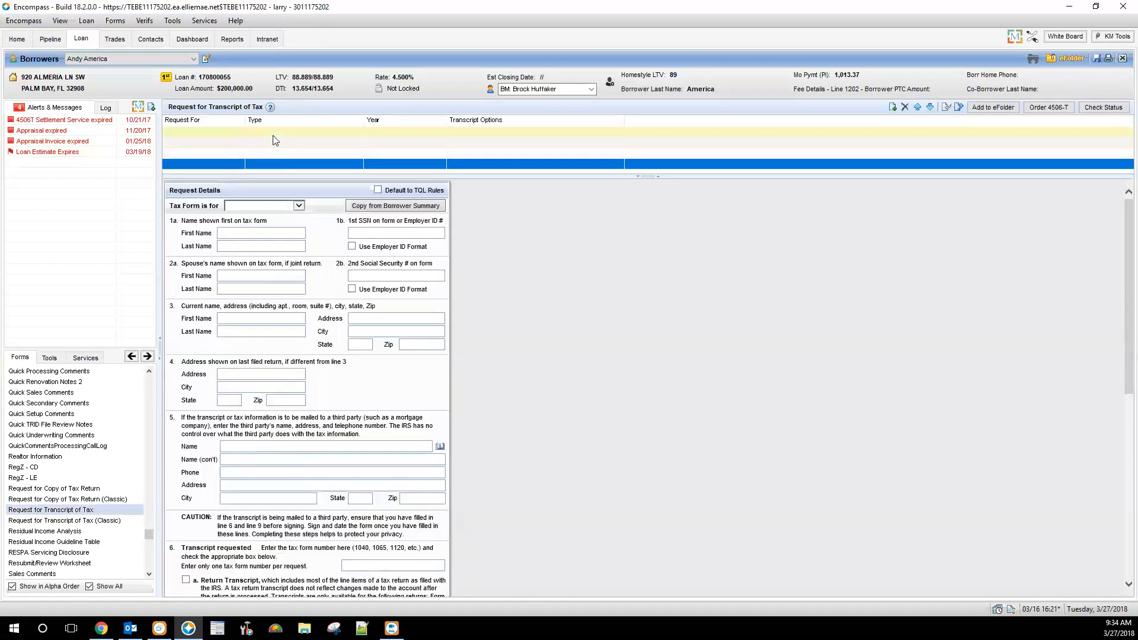
pyautogui.click(273, 136)
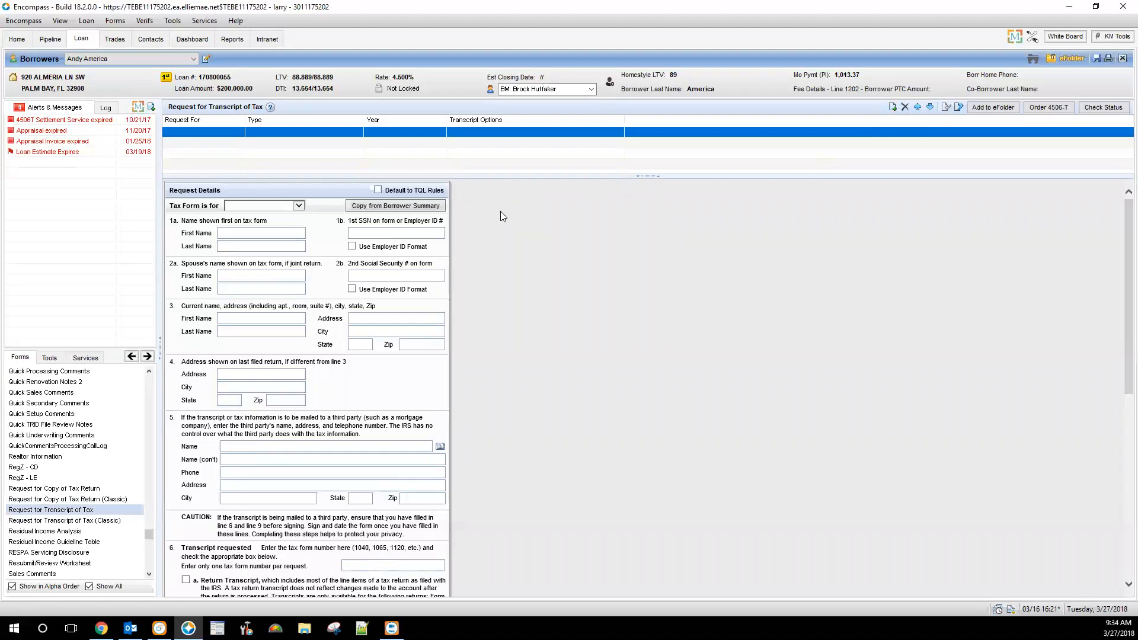
# Step: Fill the first transcript request with Default to TQL Rules enabled, Borrower as the tax form holder and details copied from the borrower summary
pyautogui.click(377, 189)
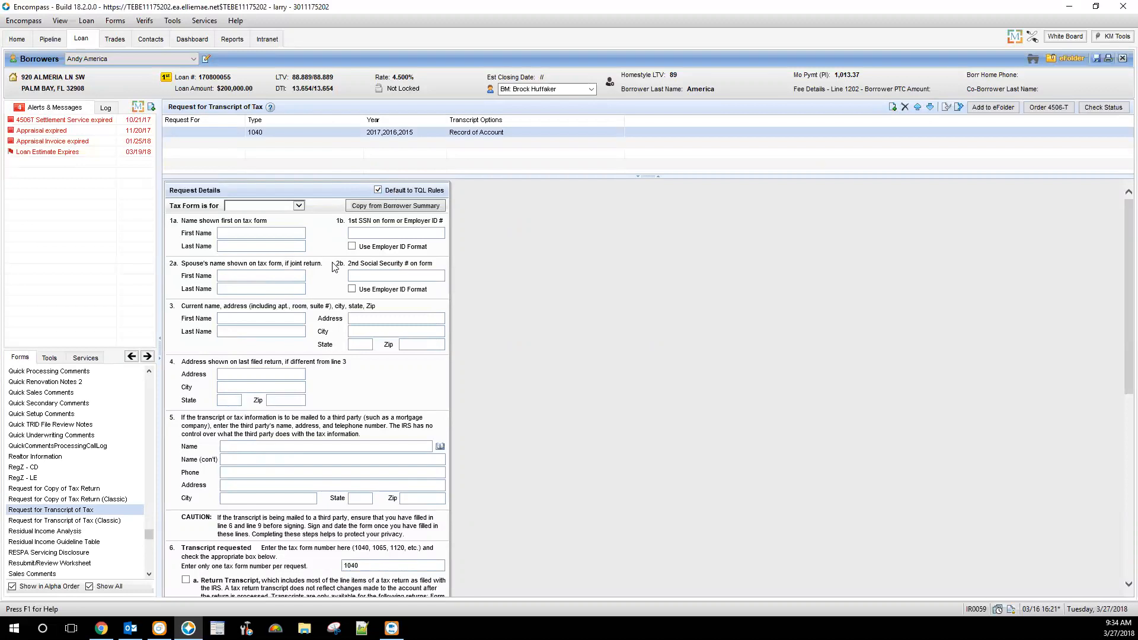
pyautogui.click(275, 207)
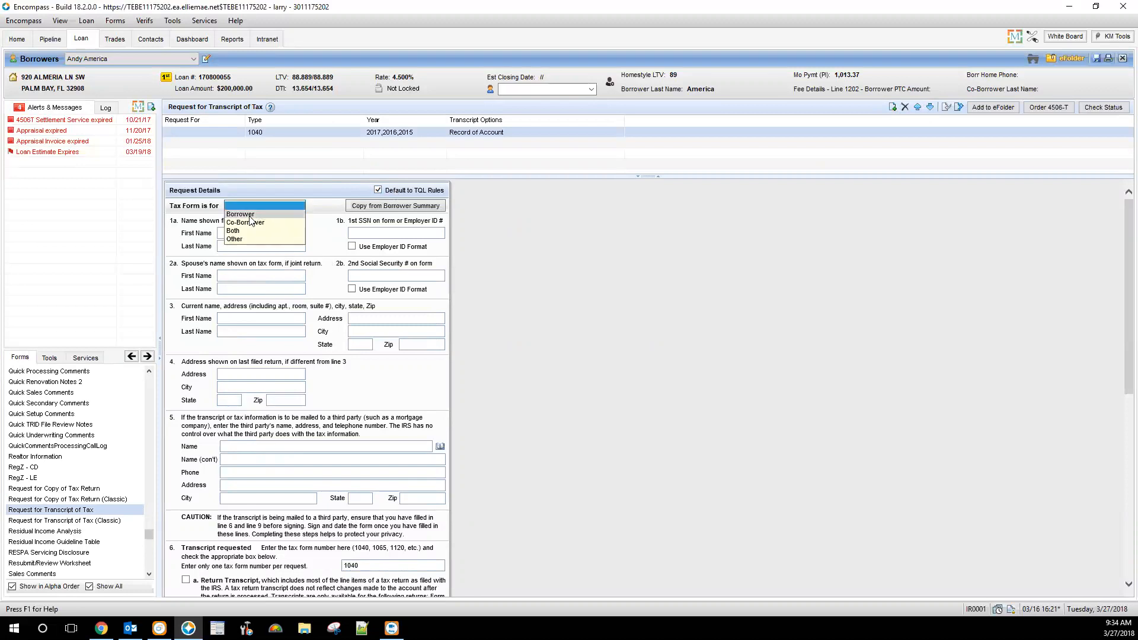
pyautogui.click(253, 215)
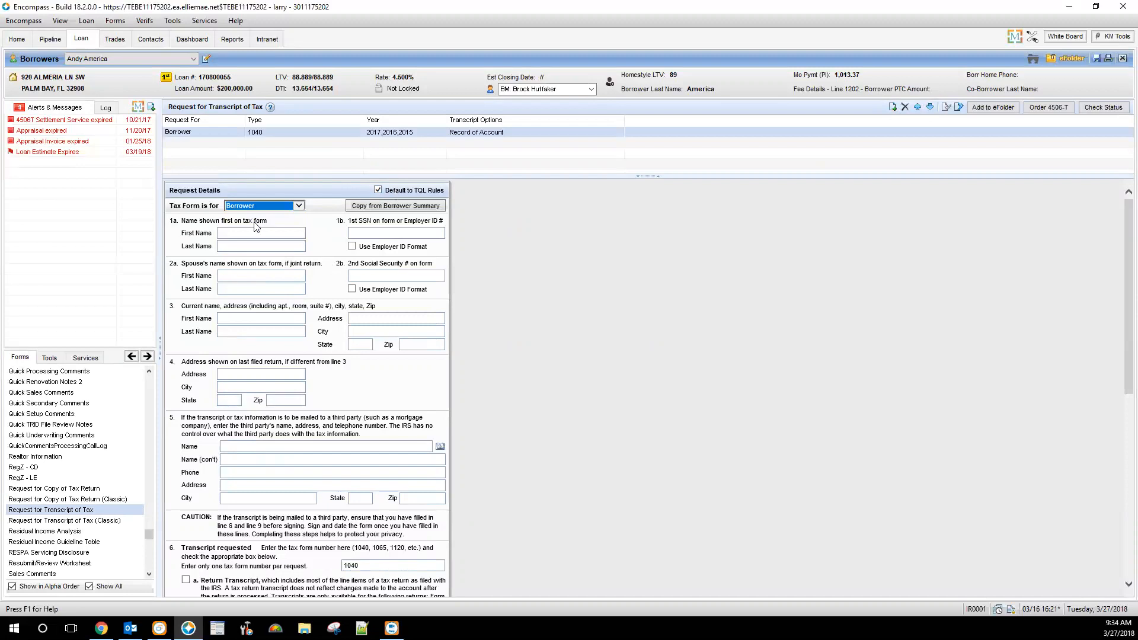
pyautogui.click(363, 211)
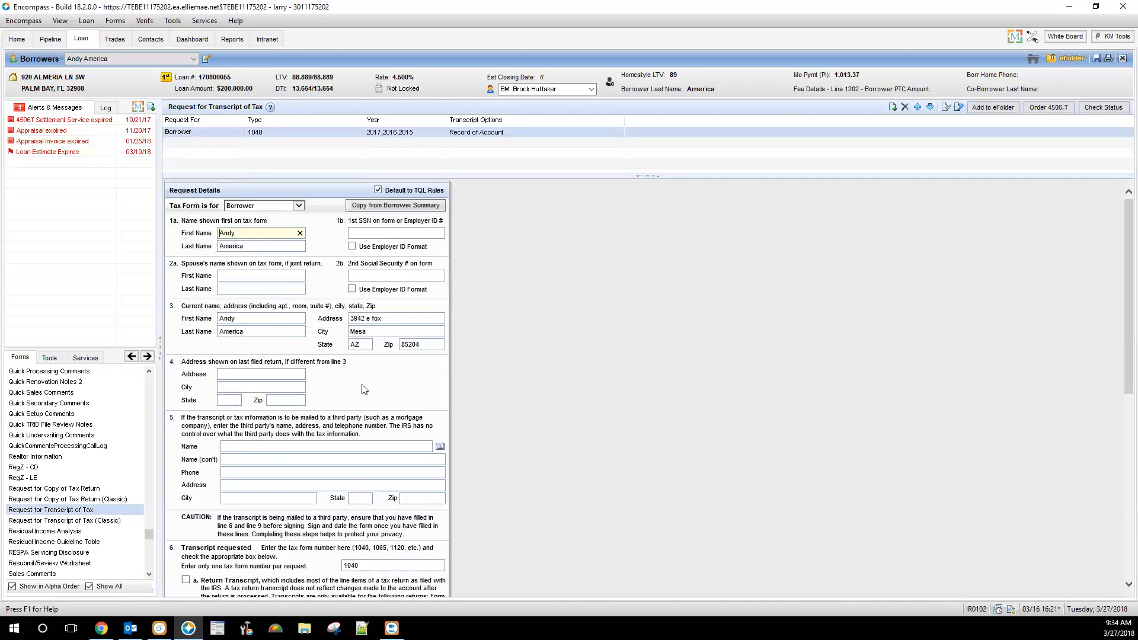
# Step: Review the first transcript request from the borrower details down to the transcript type and requested years
pyautogui.scroll(-2, 364, 389)
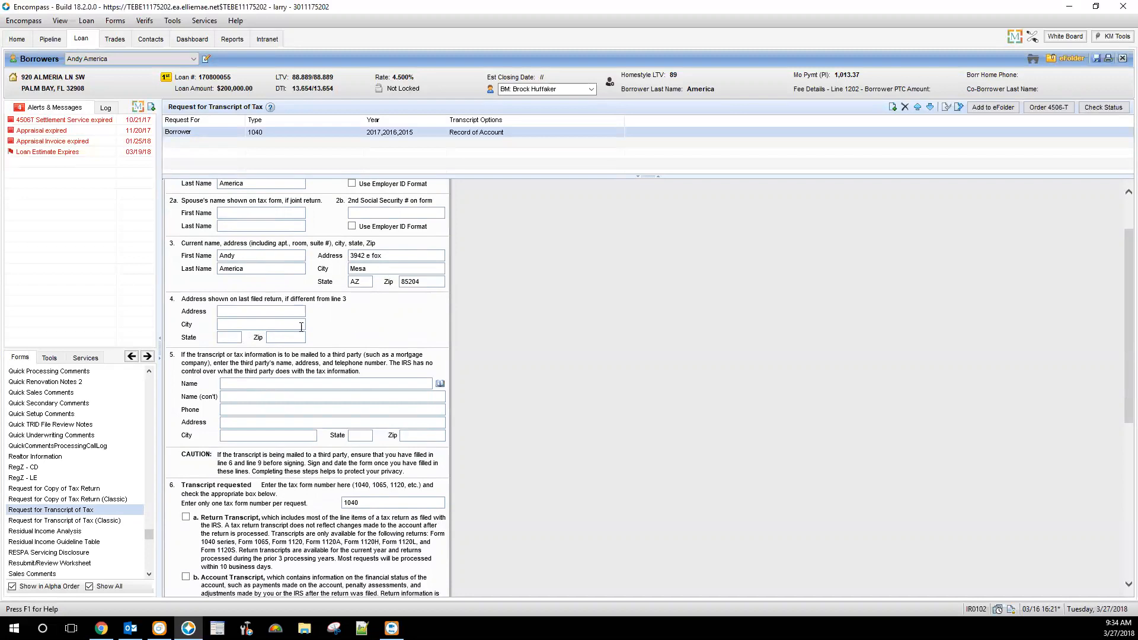
pyautogui.scroll(-2, 256, 377)
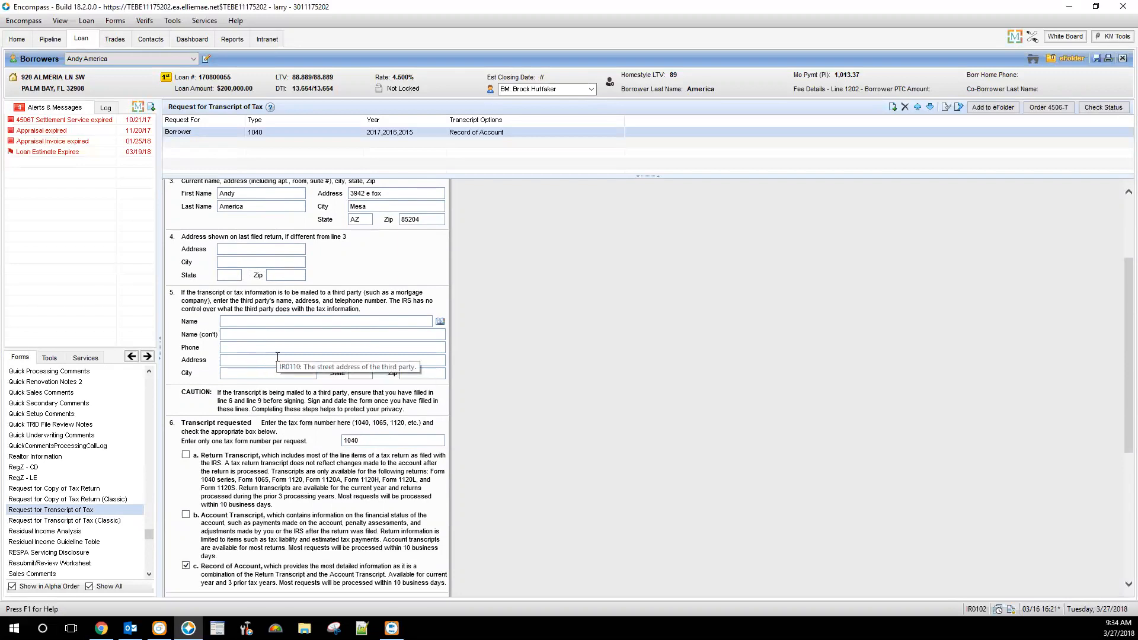
pyautogui.scroll(-1, 277, 360)
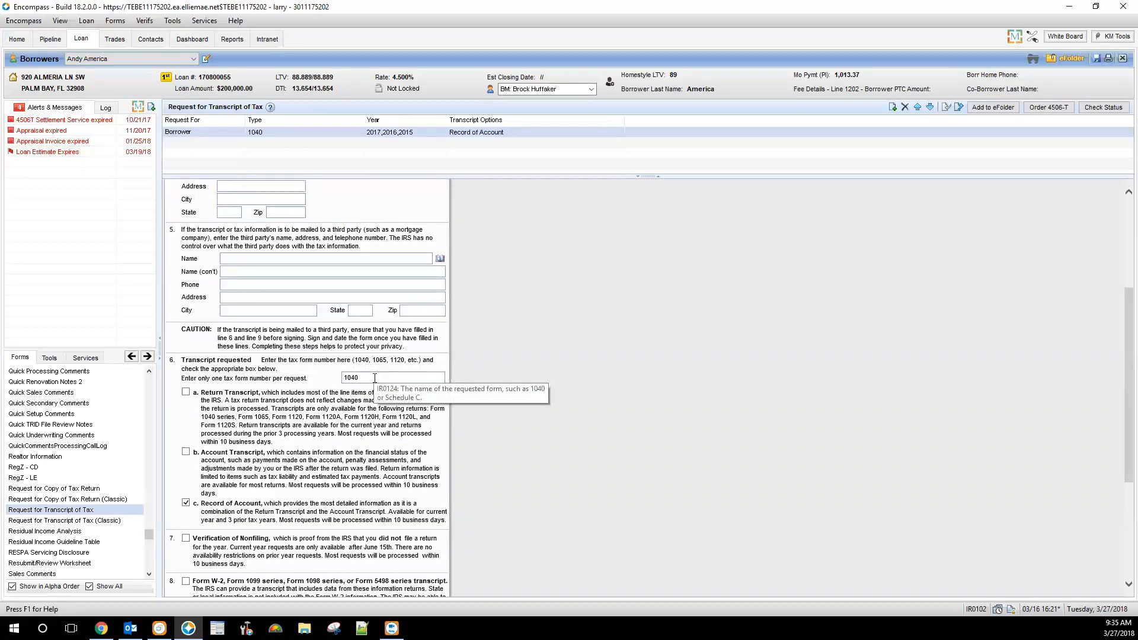
pyautogui.scroll(-1, 375, 378)
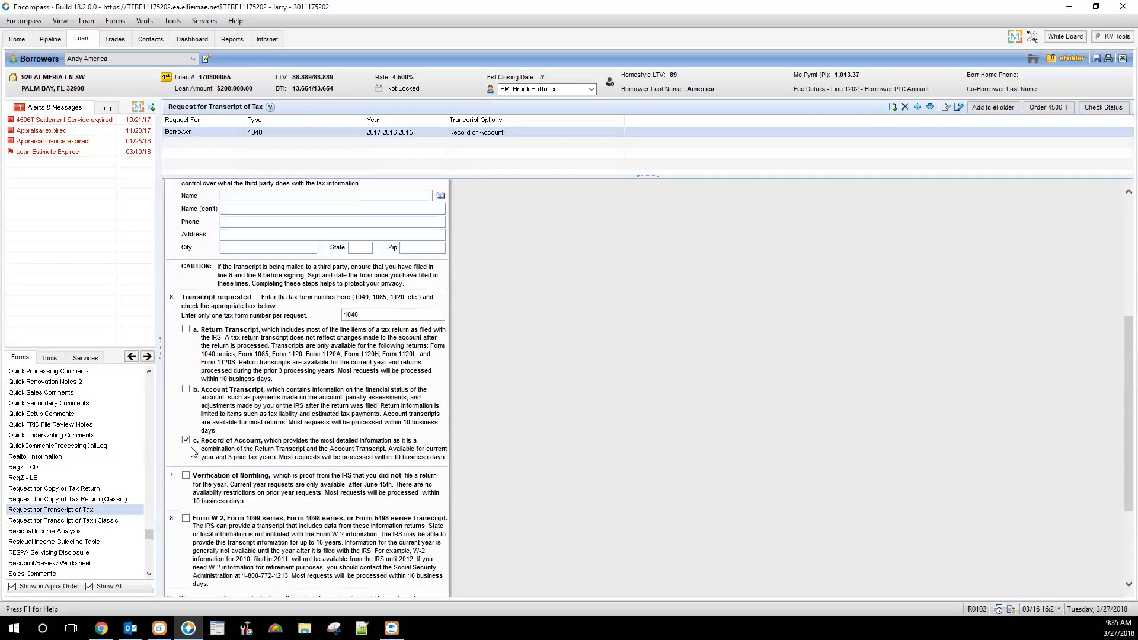
pyautogui.scroll(-2, 194, 451)
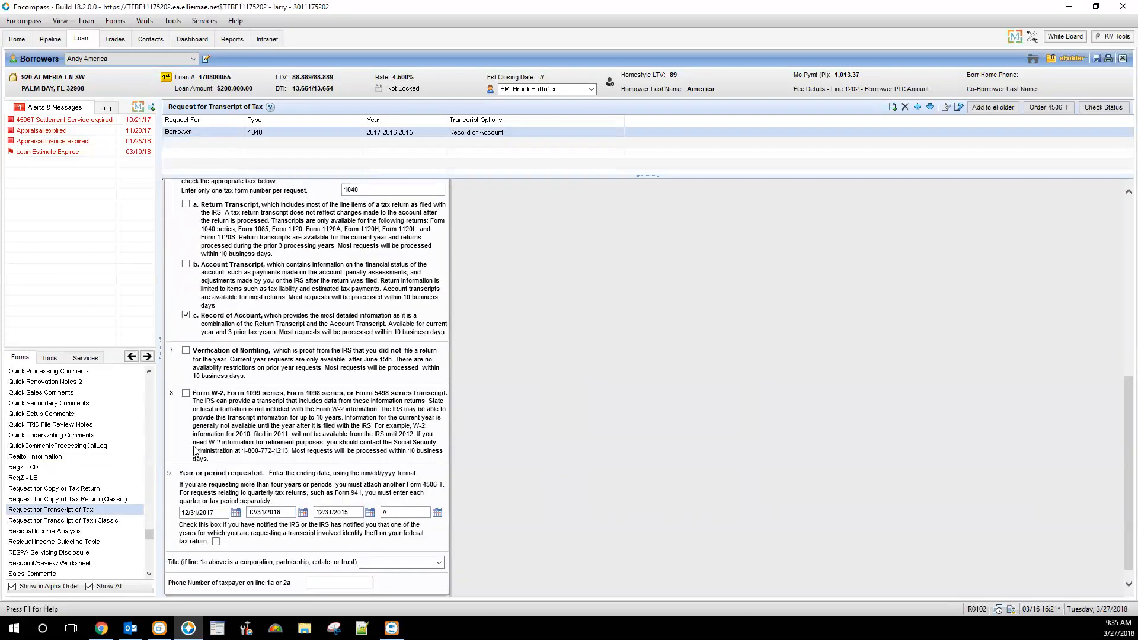
pyautogui.scroll(-1, 196, 451)
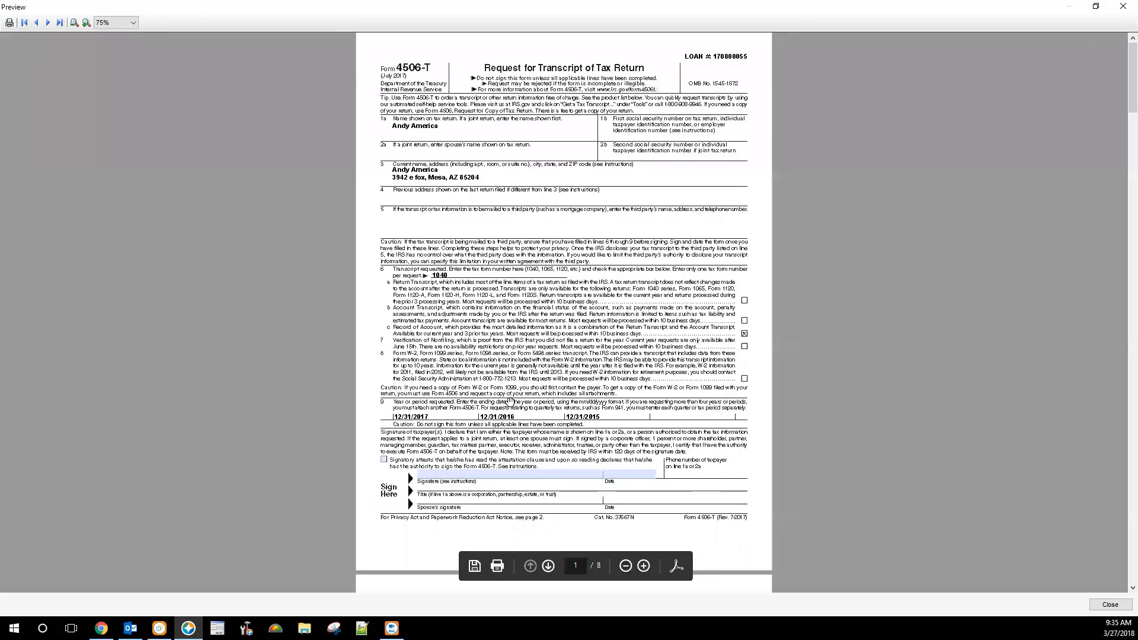
# Step: Check the pages of the 4506-T print preview and close both the preview and the Print dialog
pyautogui.scroll(-8, 510, 400)
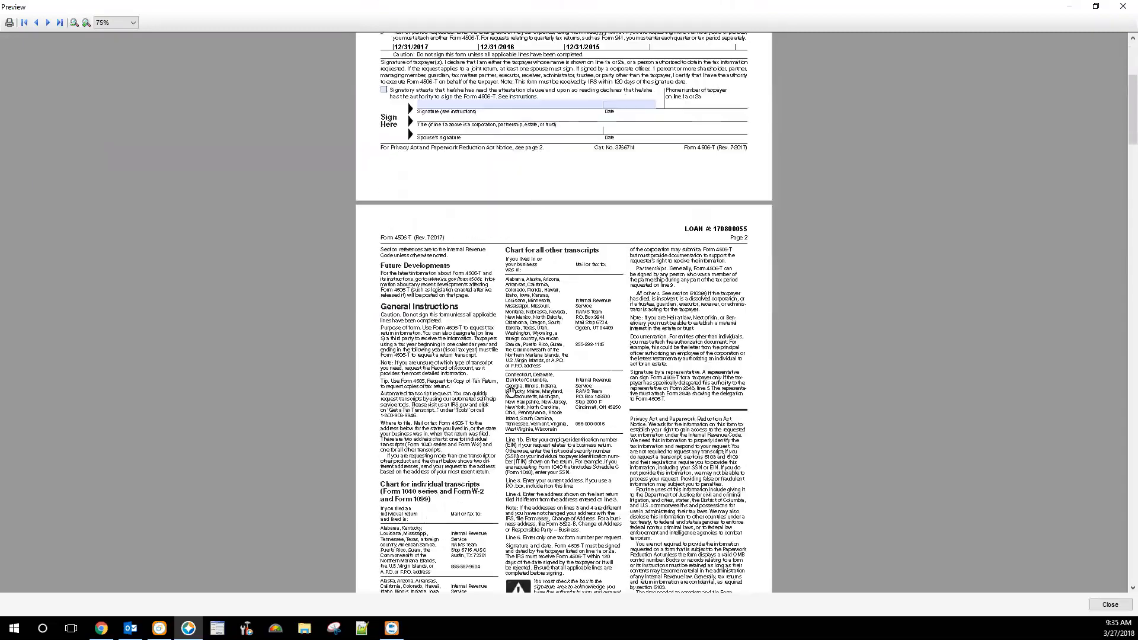
pyautogui.scroll(-10, 510, 392)
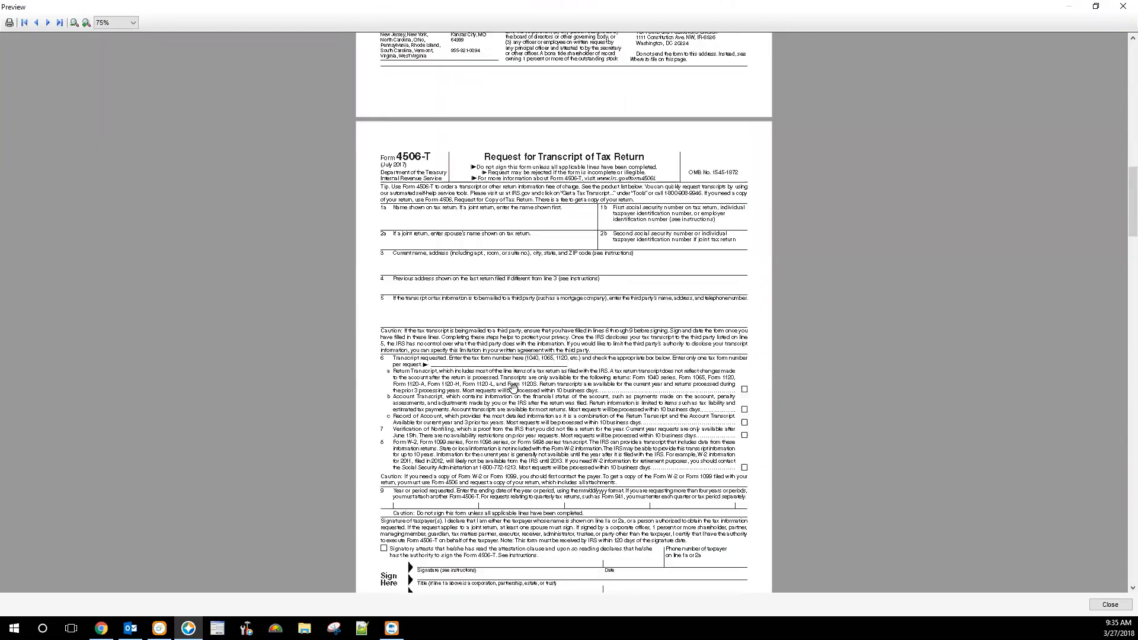
pyautogui.scroll(-8, 513, 388)
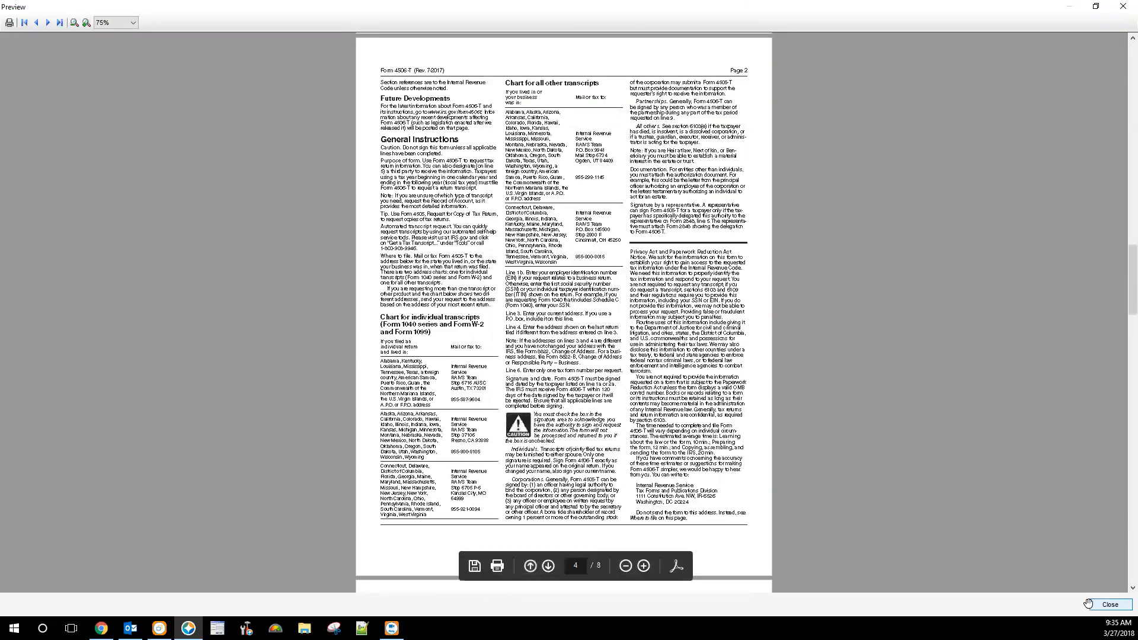
pyautogui.click(1110, 605)
pyautogui.click(768, 479)
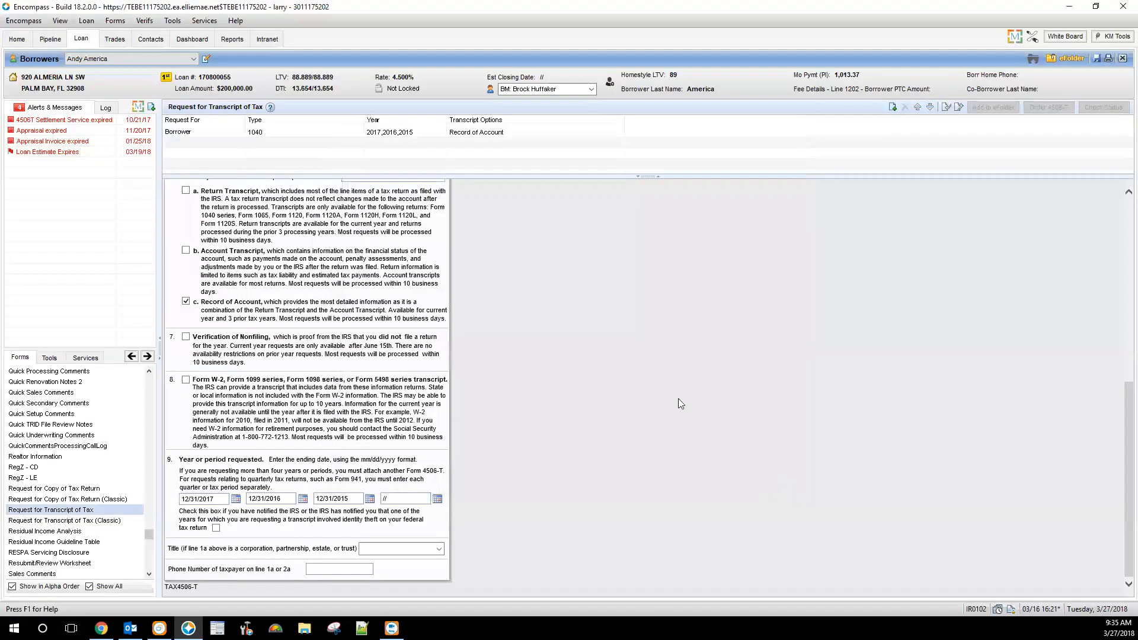
# Step: Fill the third transcript request row for Borrower, enabling Default to TQL Rules and copying the details from the borrower summary
pyautogui.click(308, 153)
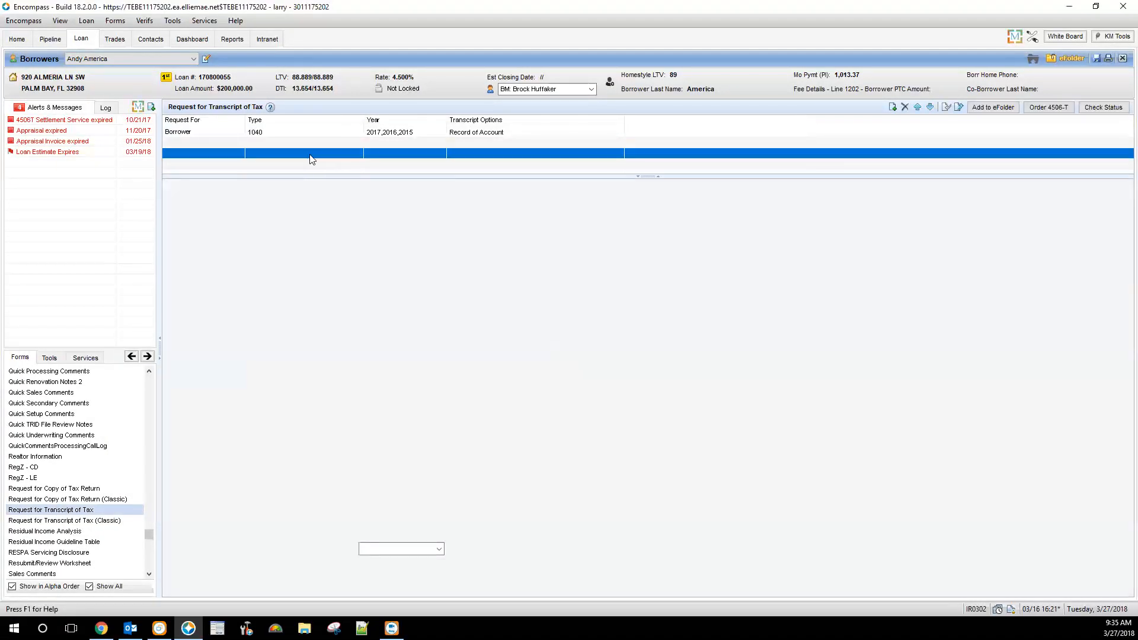
pyautogui.scroll(10, 472, 315)
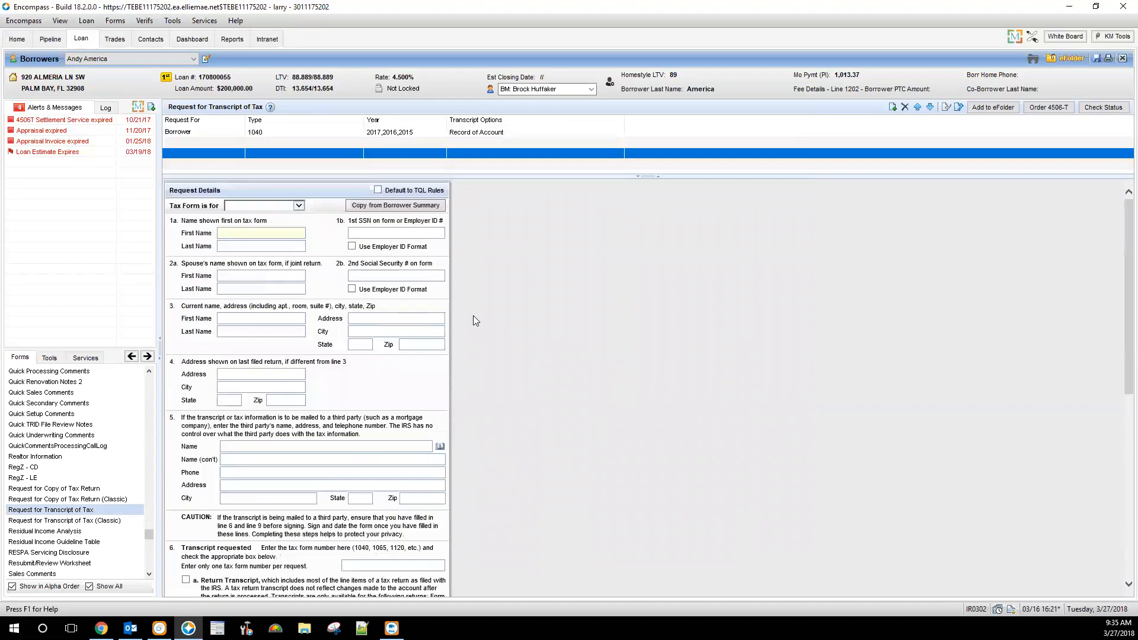
pyautogui.click(279, 205)
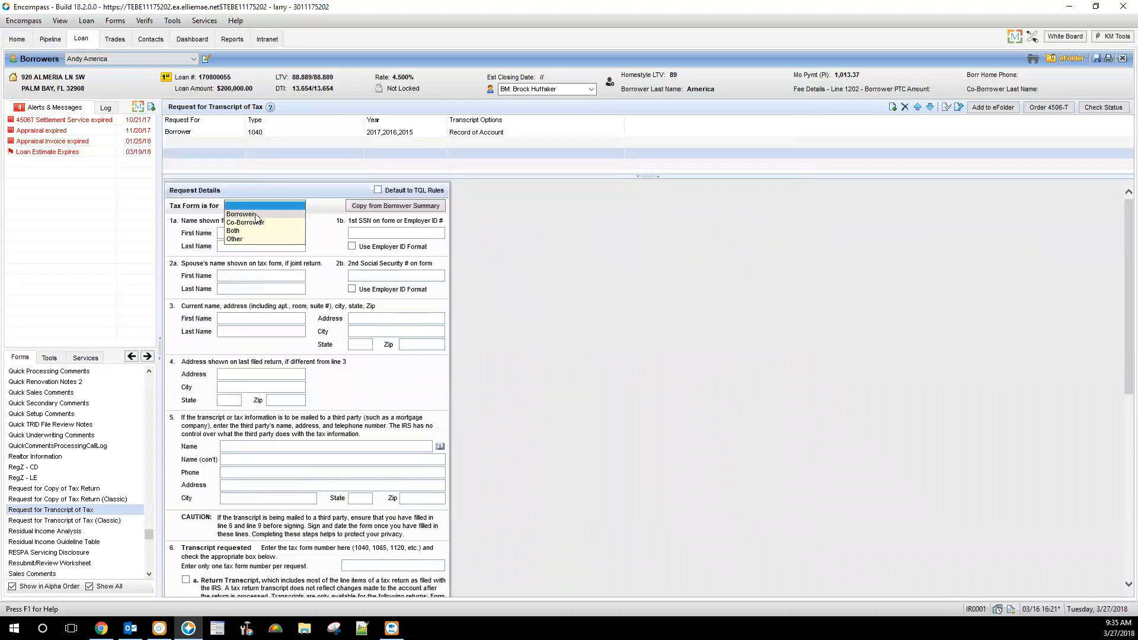
pyautogui.click(256, 215)
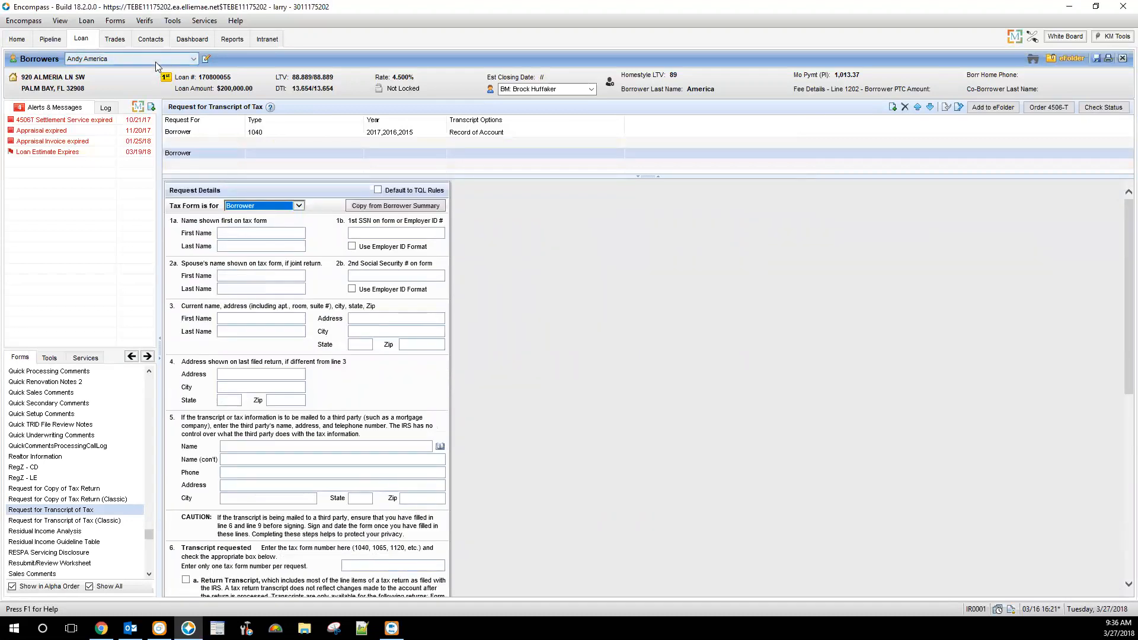
pyautogui.click(378, 190)
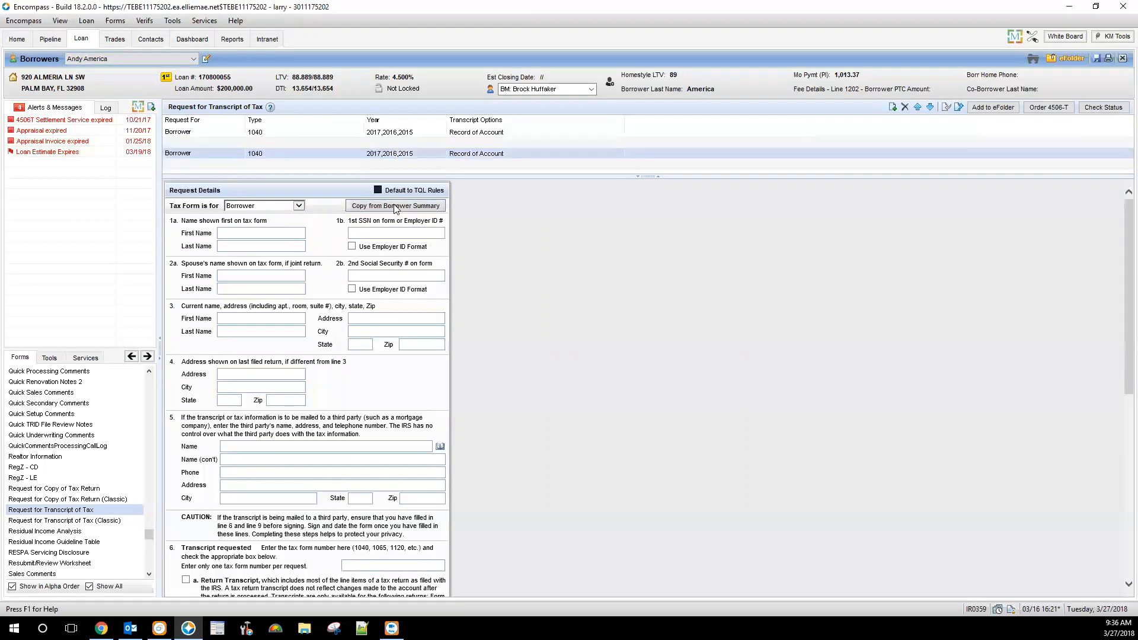
pyautogui.click(394, 206)
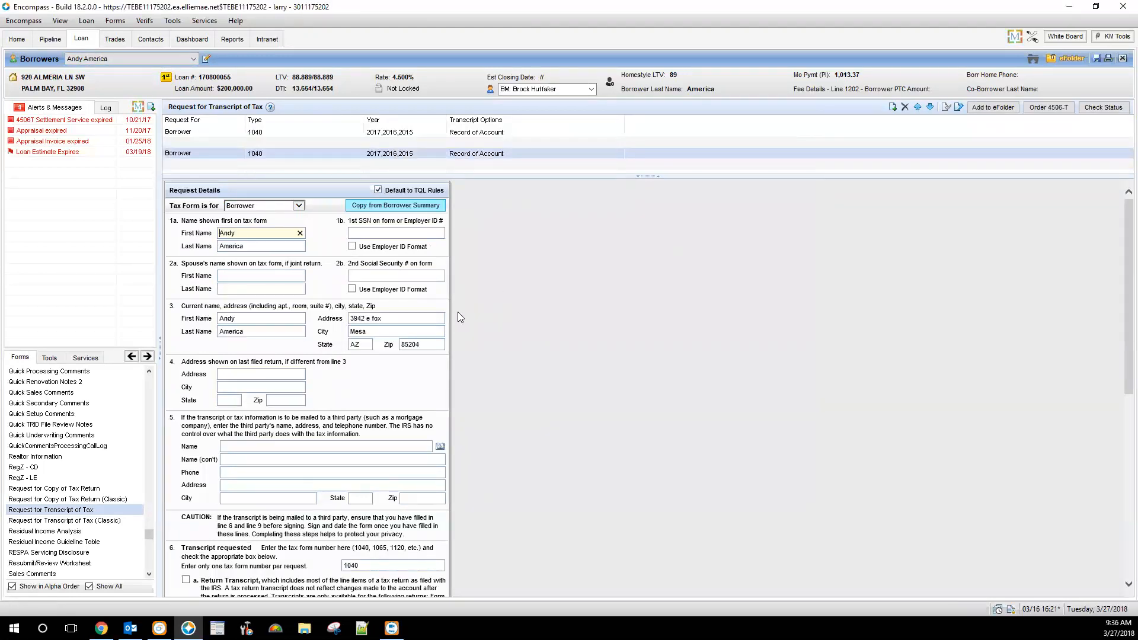
# Step: Preview IRS4506T Trans Requests 1 to 4 with borrower data, look through their pages and close the preview
pyautogui.scroll(-5, 472, 321)
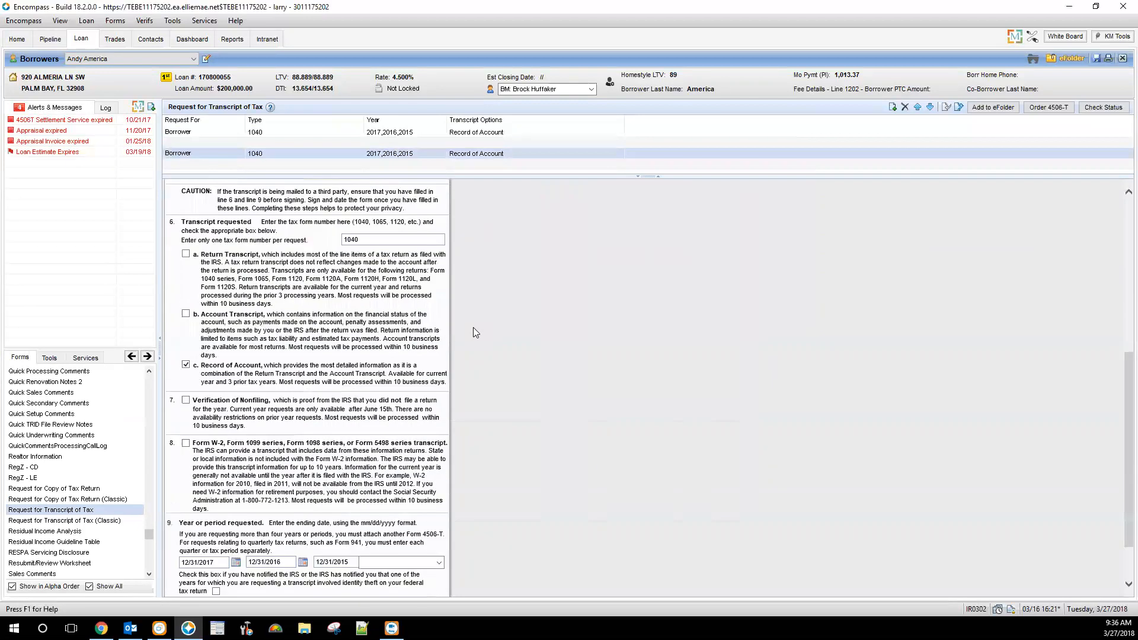
pyautogui.scroll(-1, 473, 332)
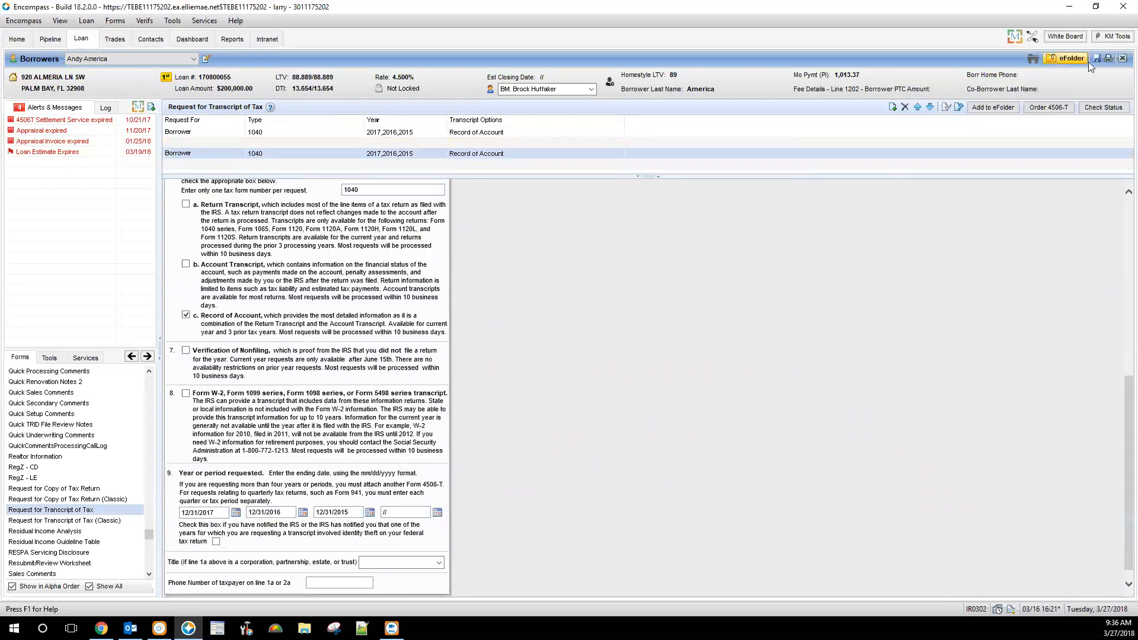
pyautogui.click(1107, 58)
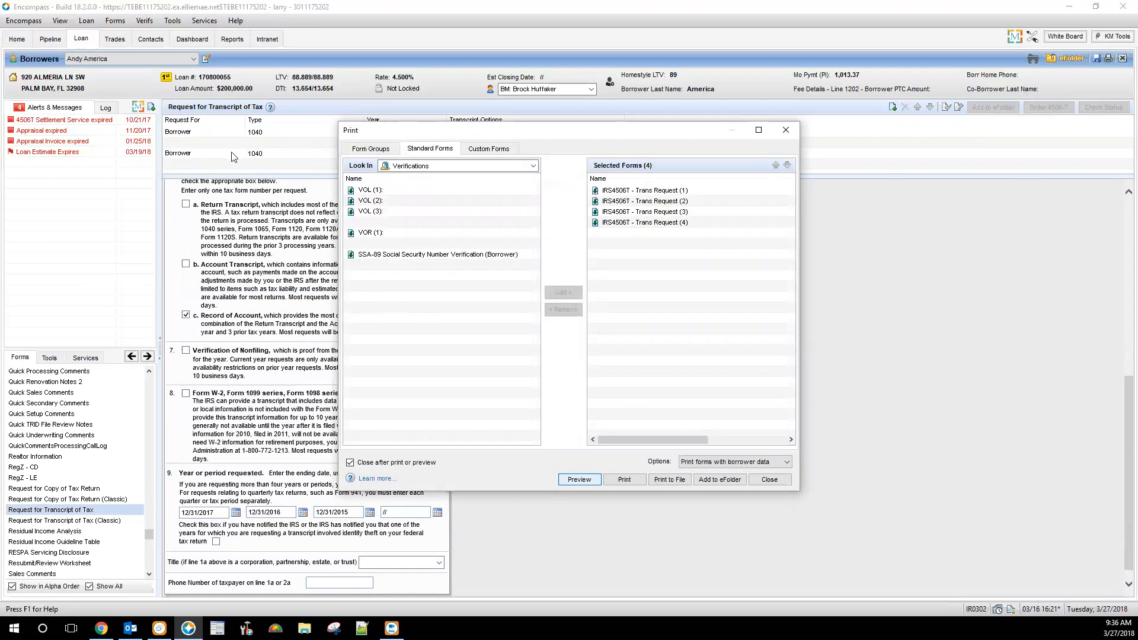
pyautogui.press('Return')
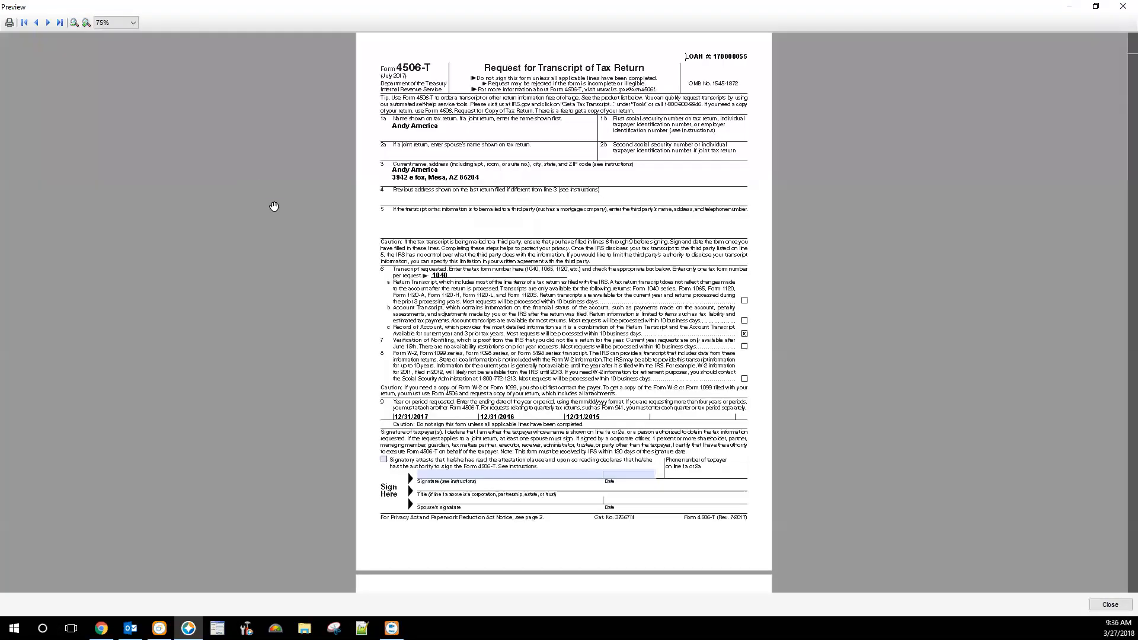
pyautogui.scroll(-10, 272, 222)
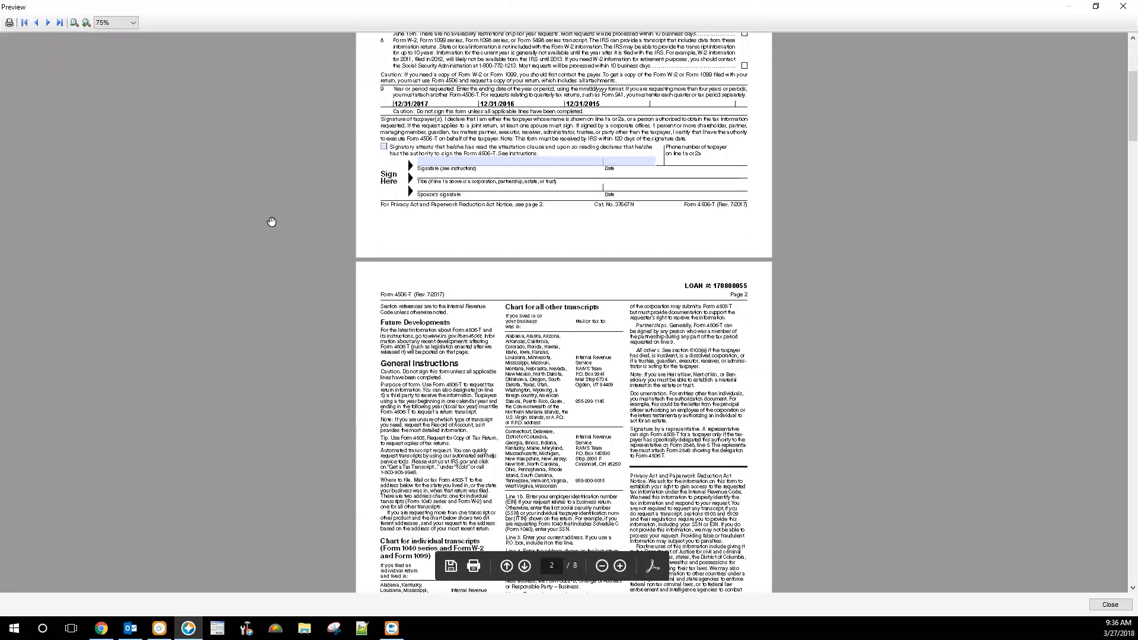
pyautogui.scroll(-12, 271, 222)
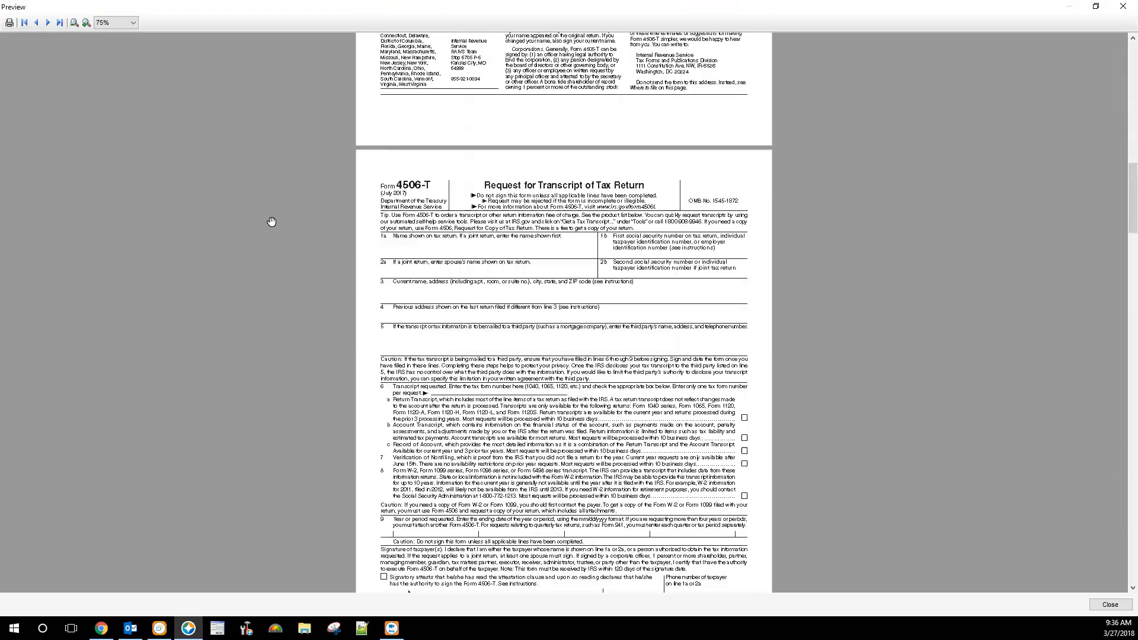
pyautogui.scroll(-15, 272, 222)
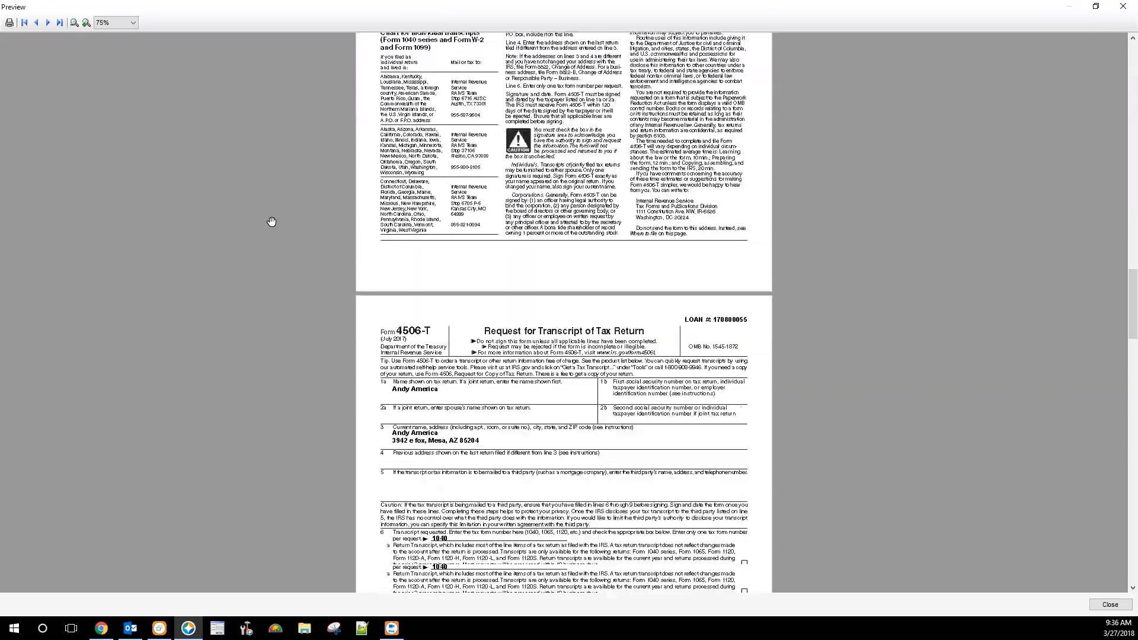
pyautogui.scroll(-8, 271, 222)
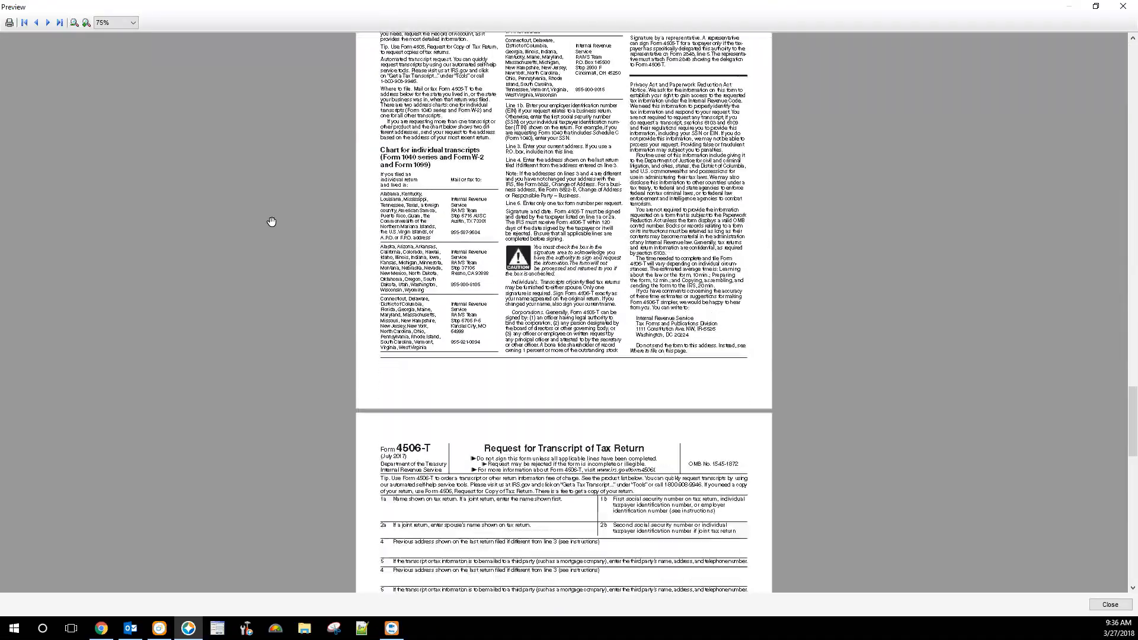
pyautogui.click(1104, 606)
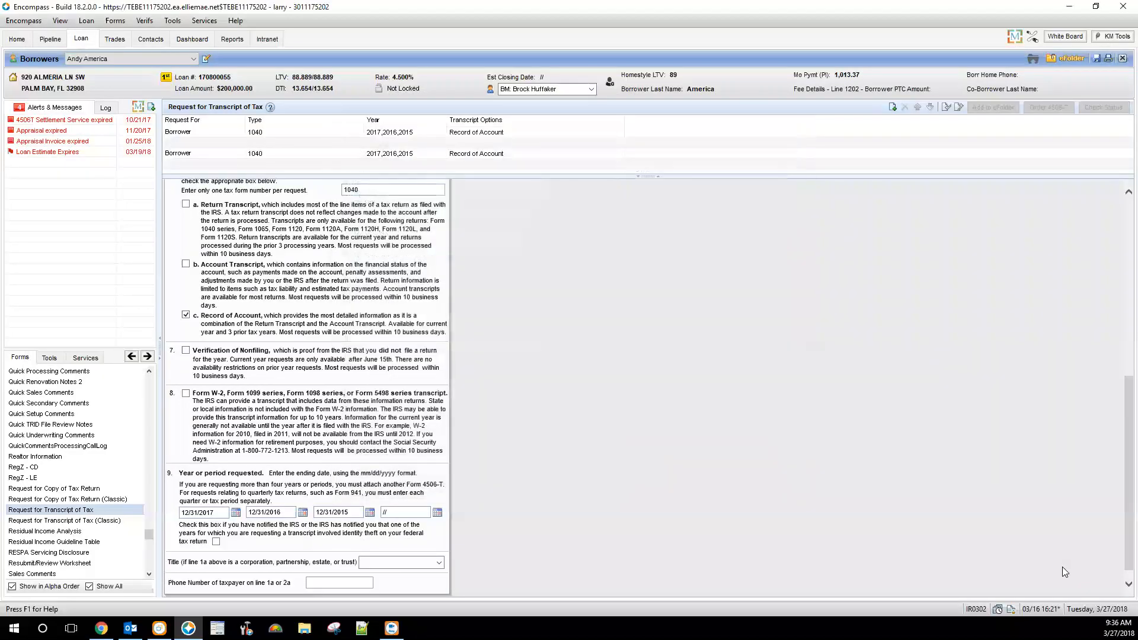